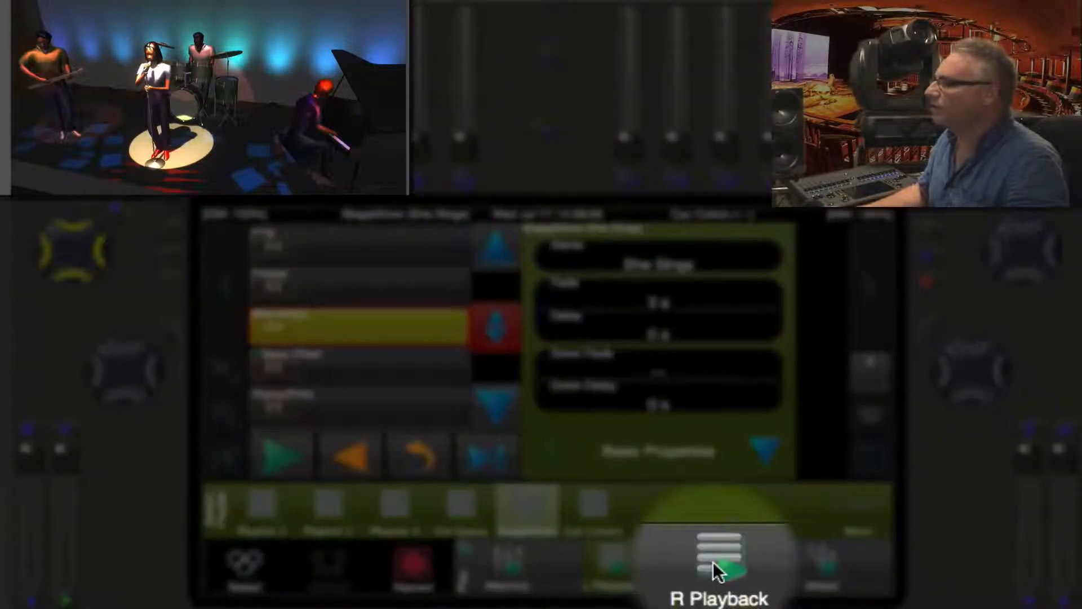
- Play the Cyc Colors cues Pink-Blue, Amber-Cyan and Amber-Green, loop back to Pink-Blue, and return to the StageShow playlist
click(713, 562)
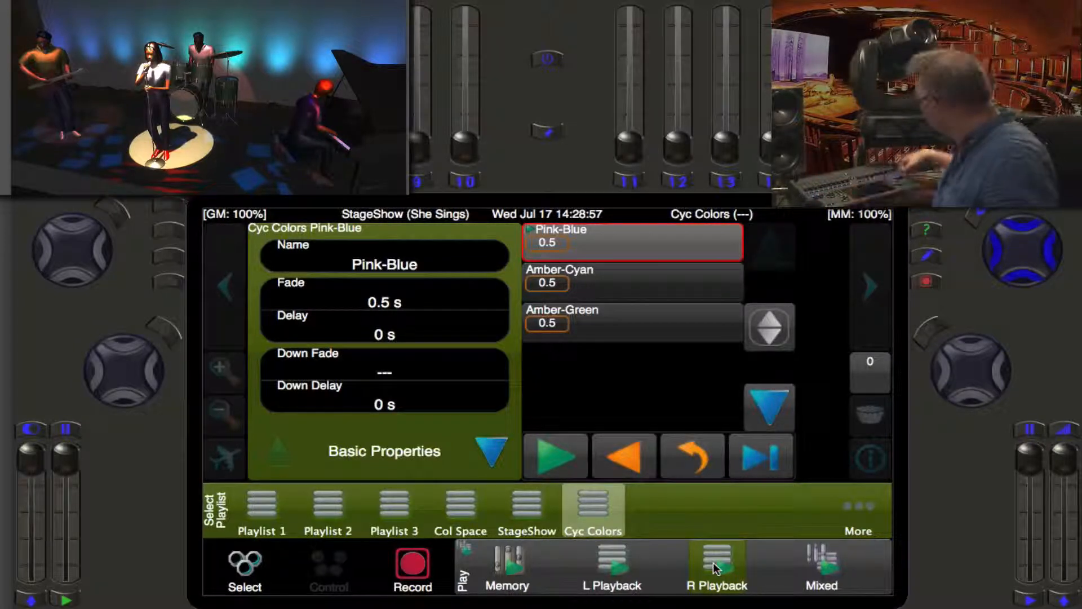
key(space)
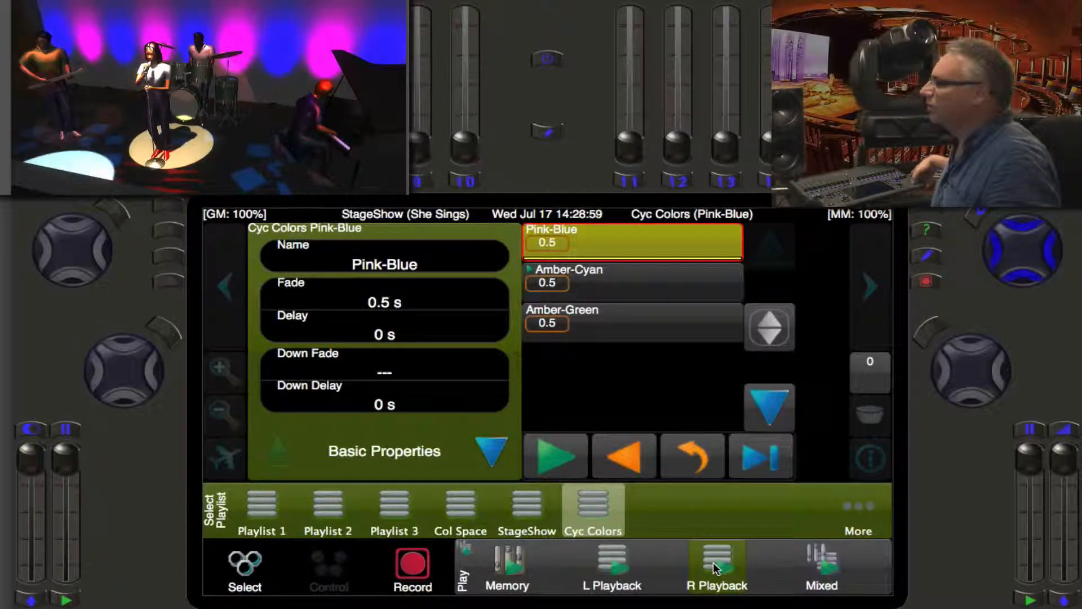
key(space)
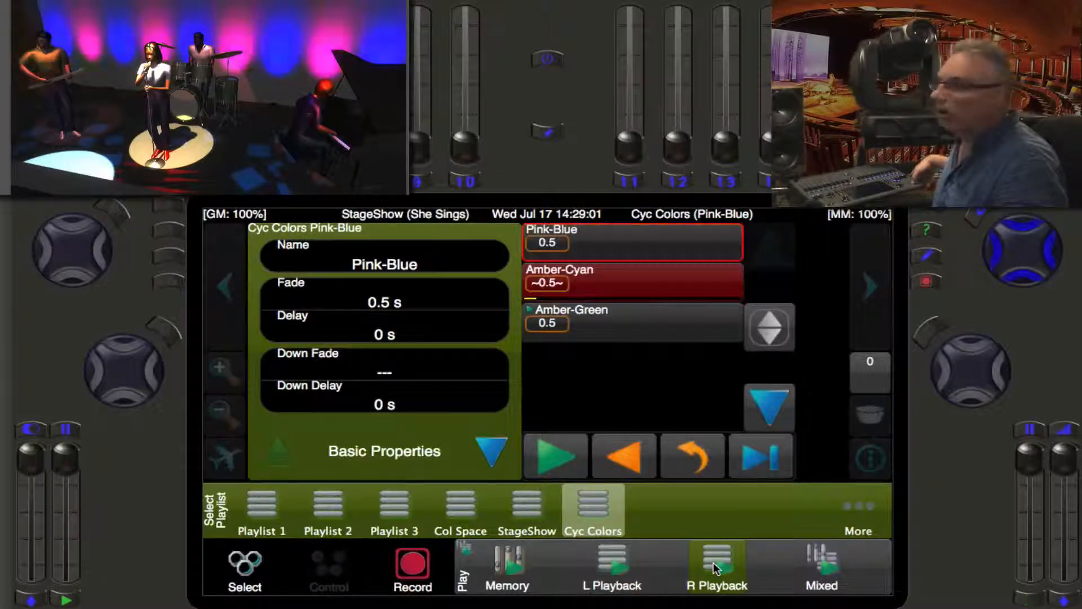
key(space)
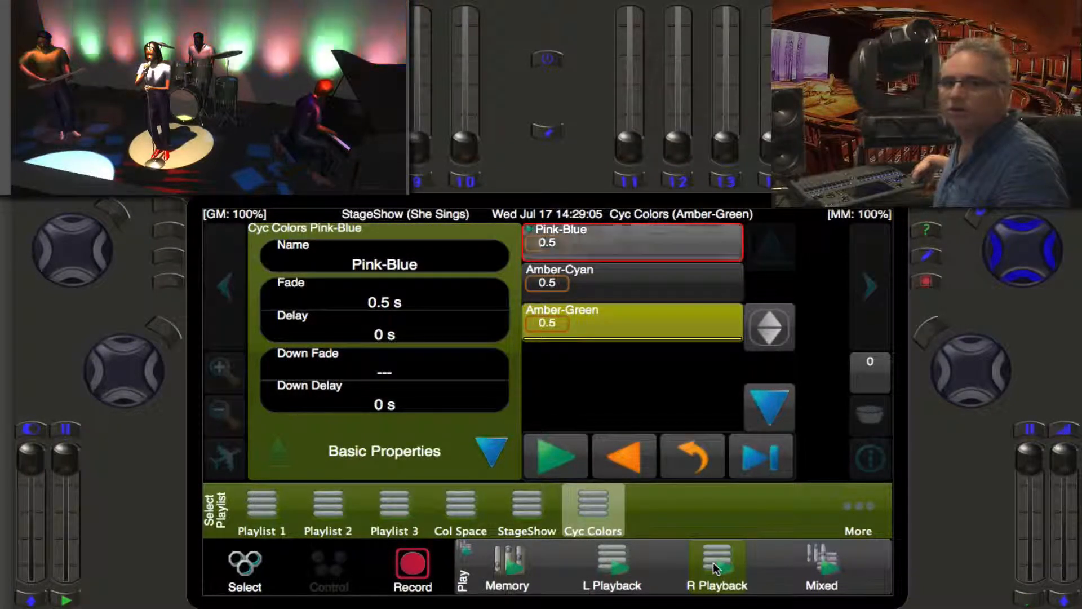
key(space)
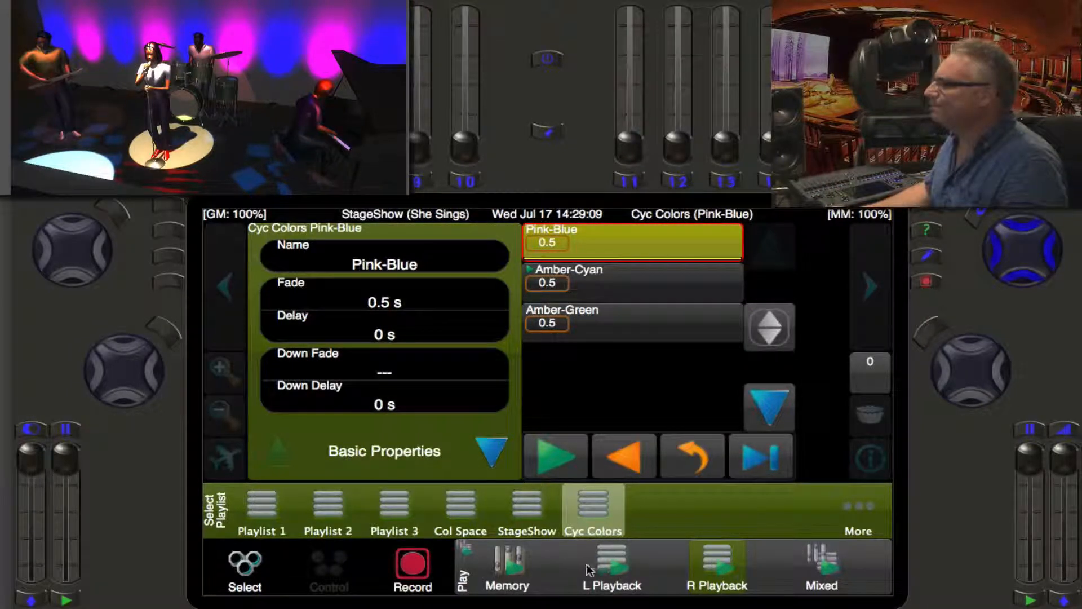
click(606, 569)
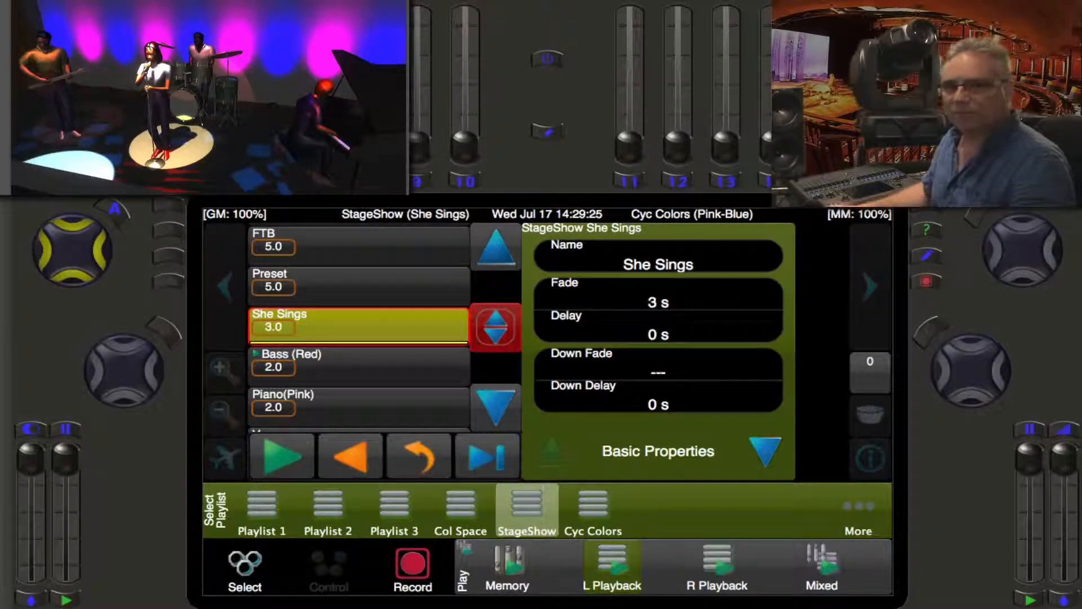
- Apply Knockout Light to fixture 1 from the advanced intensity tools and update the current Pink-Blue cue in Cyc Colors
click(259, 570)
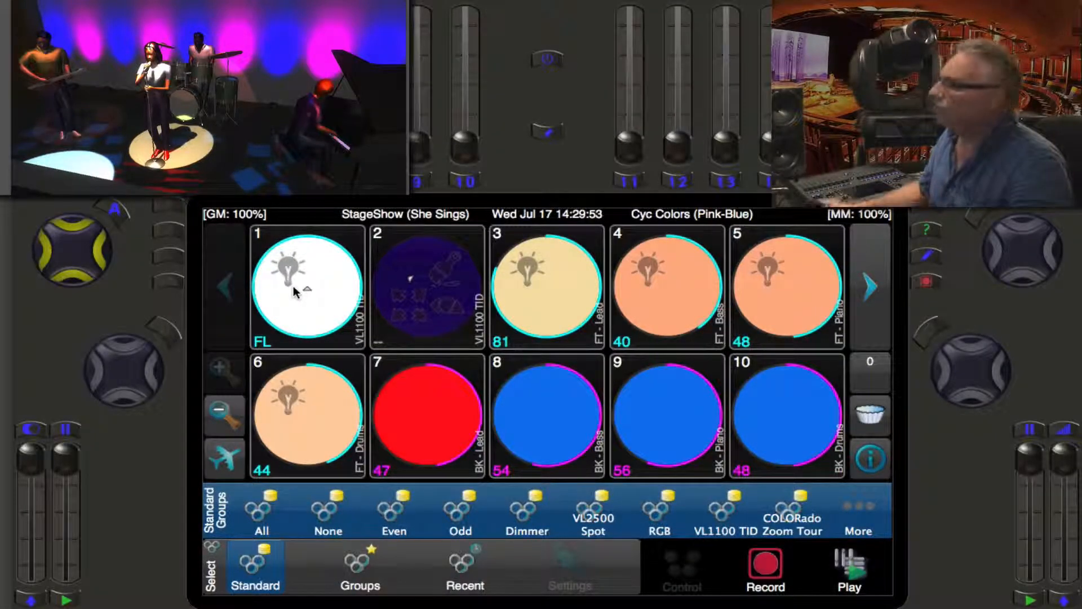
click(293, 285)
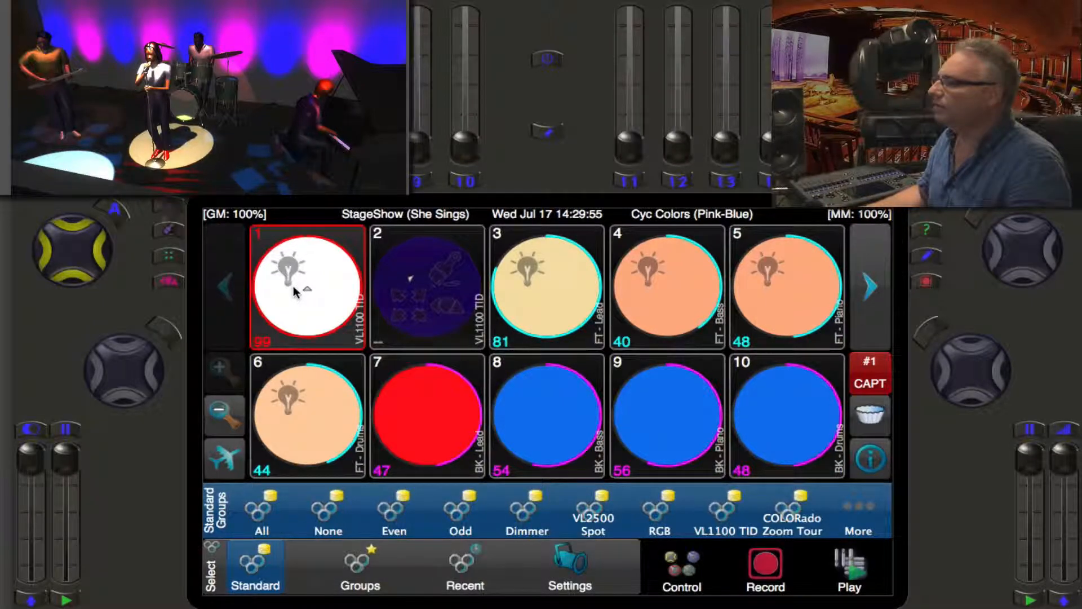
click(696, 561)
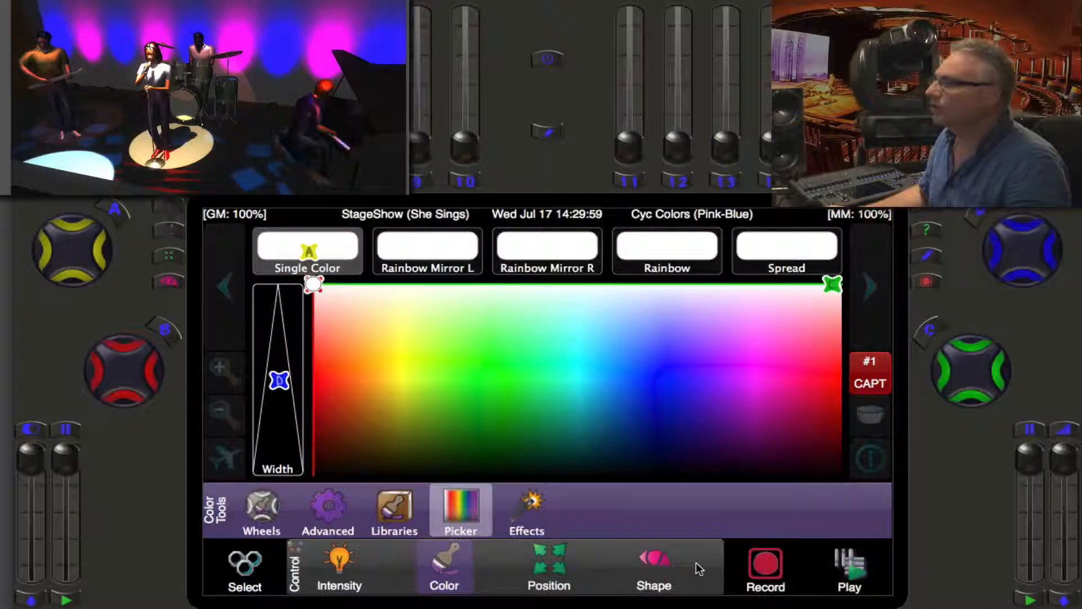
click(341, 562)
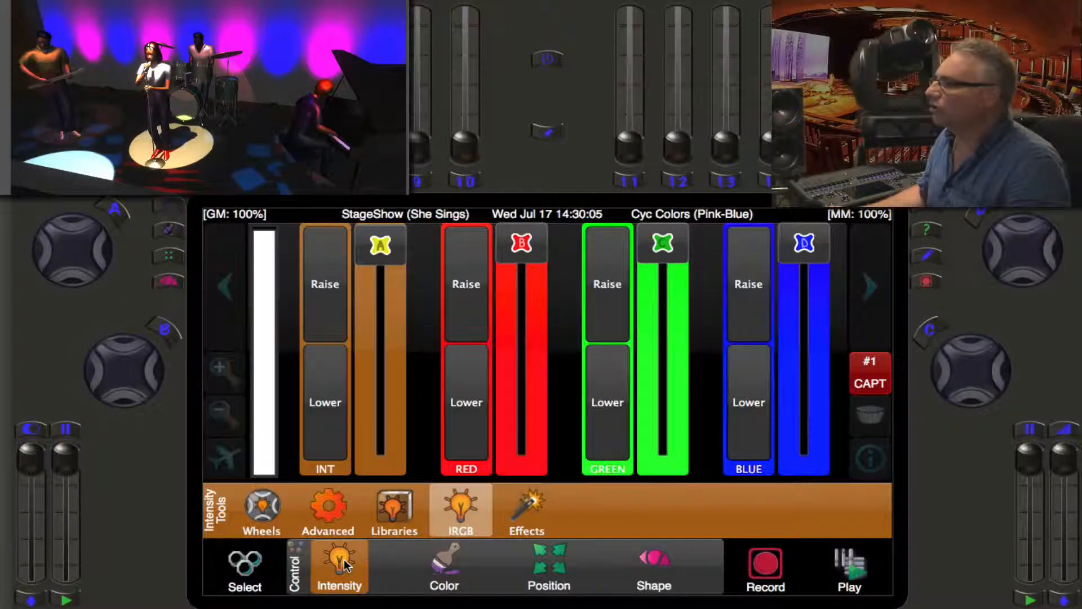
click(340, 507)
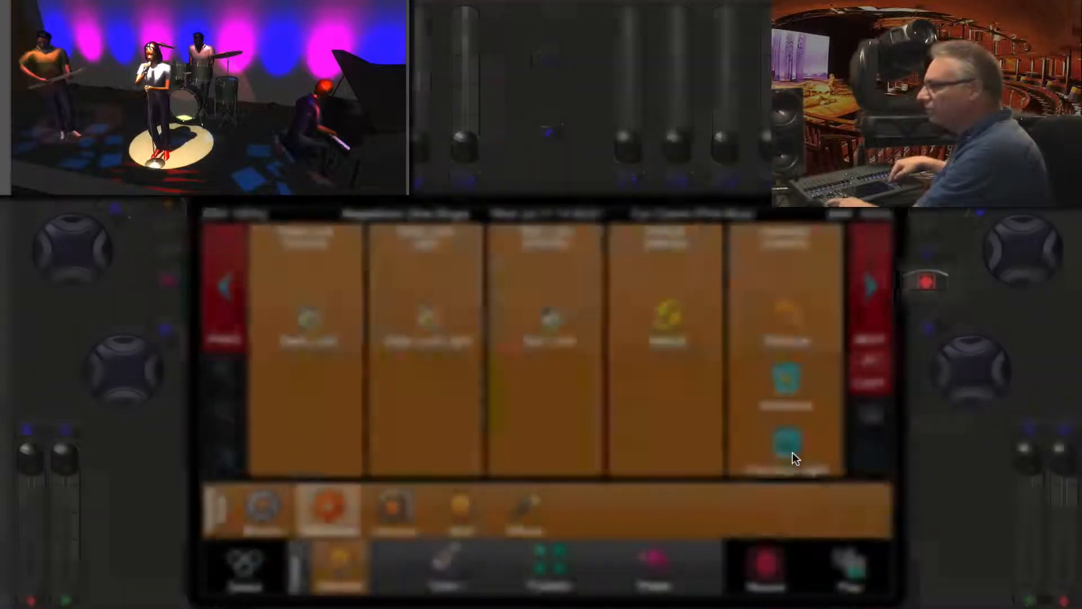
key(u)
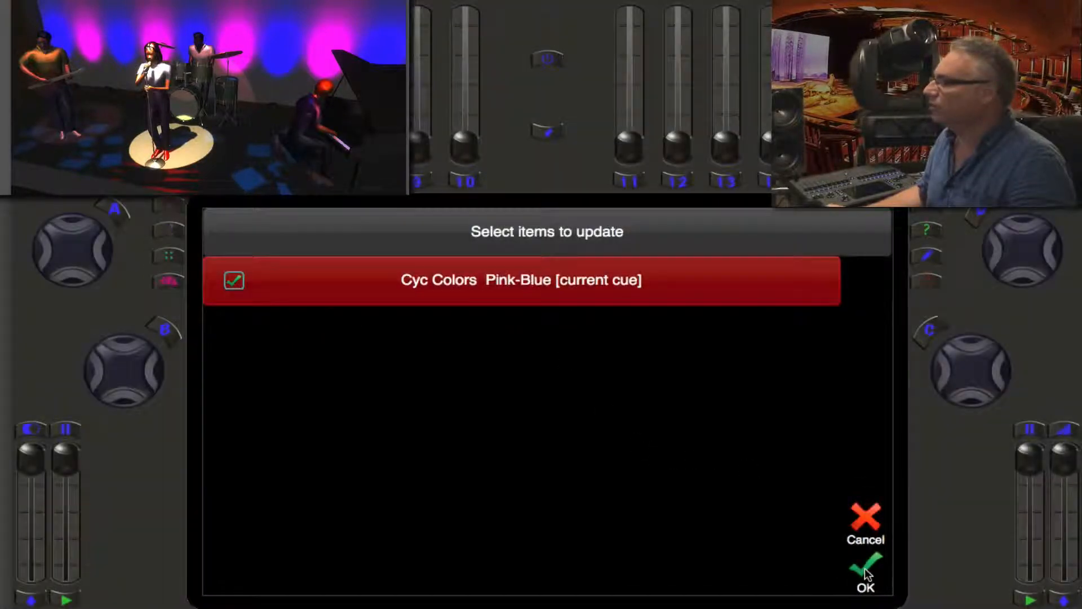
click(868, 578)
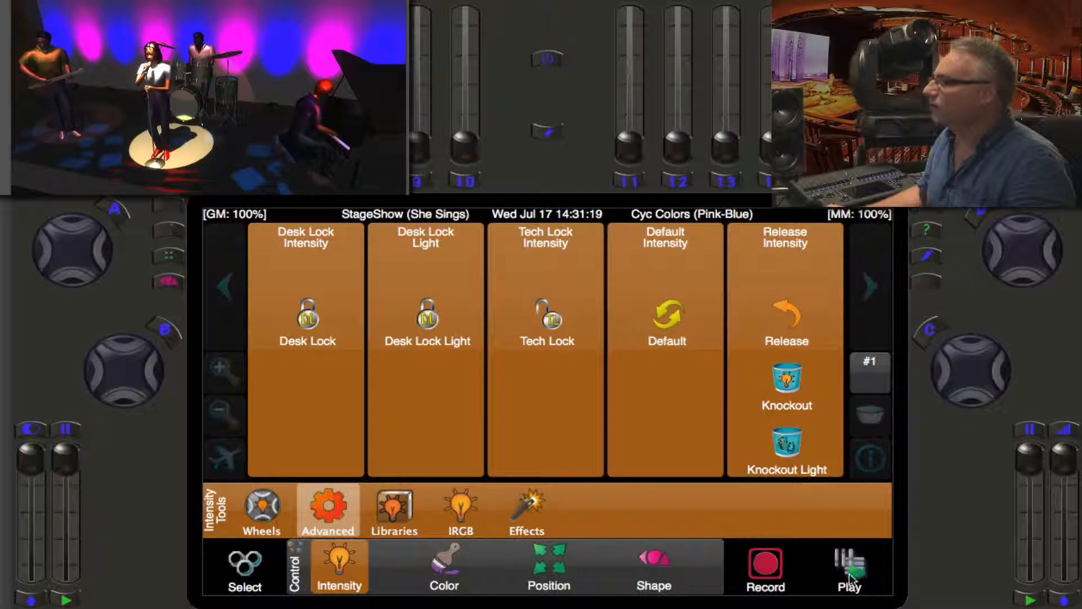
- Advance the StageShow playlist to Piano(Pink), go back to Bass (Red), and move forward to Piano(Pink) again
click(852, 577)
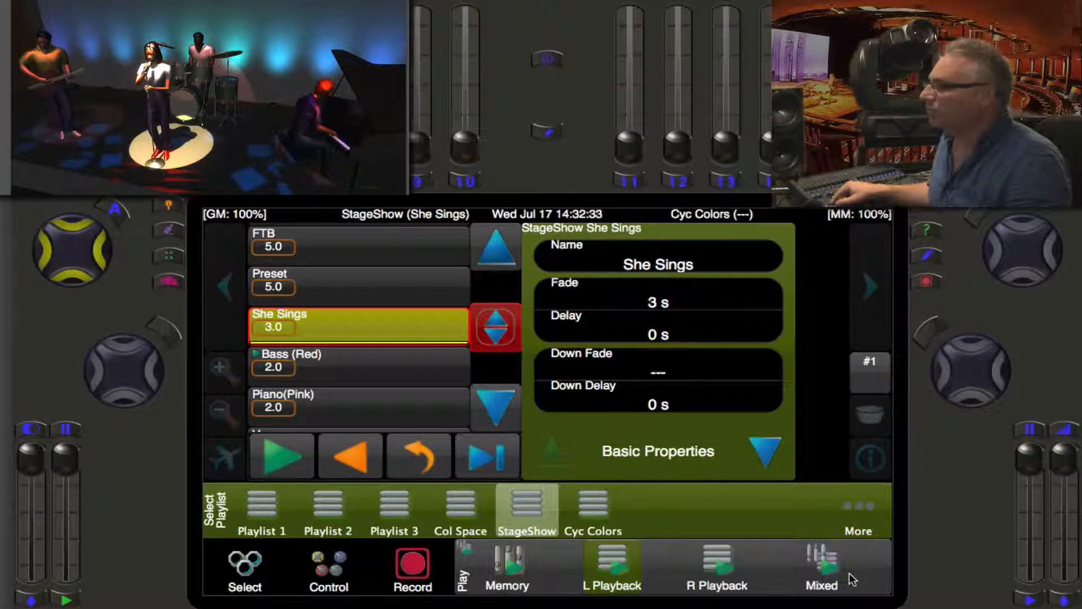
key(space)
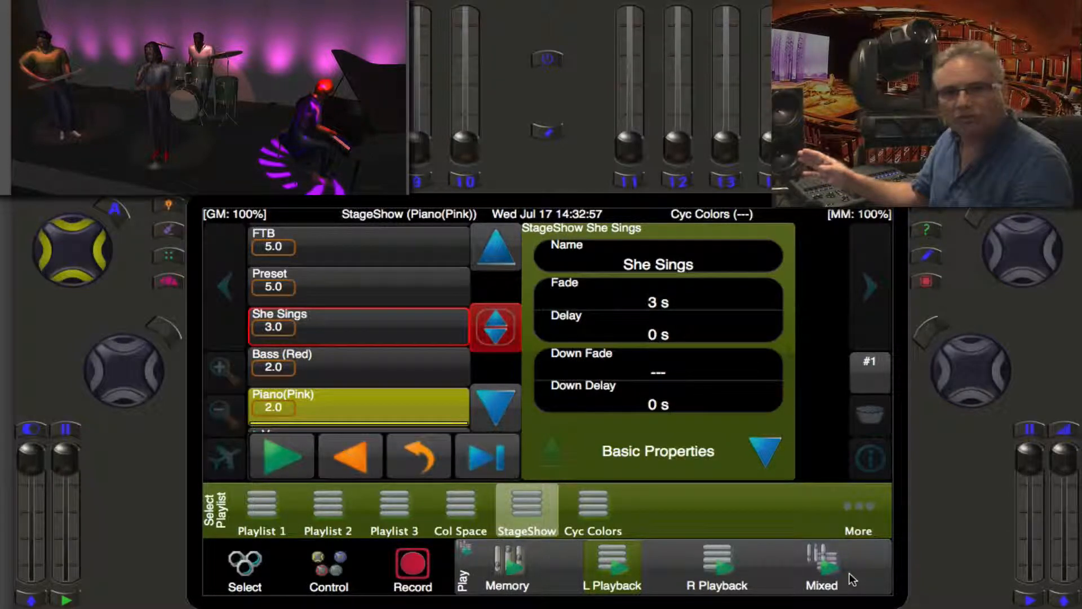
key(Left)
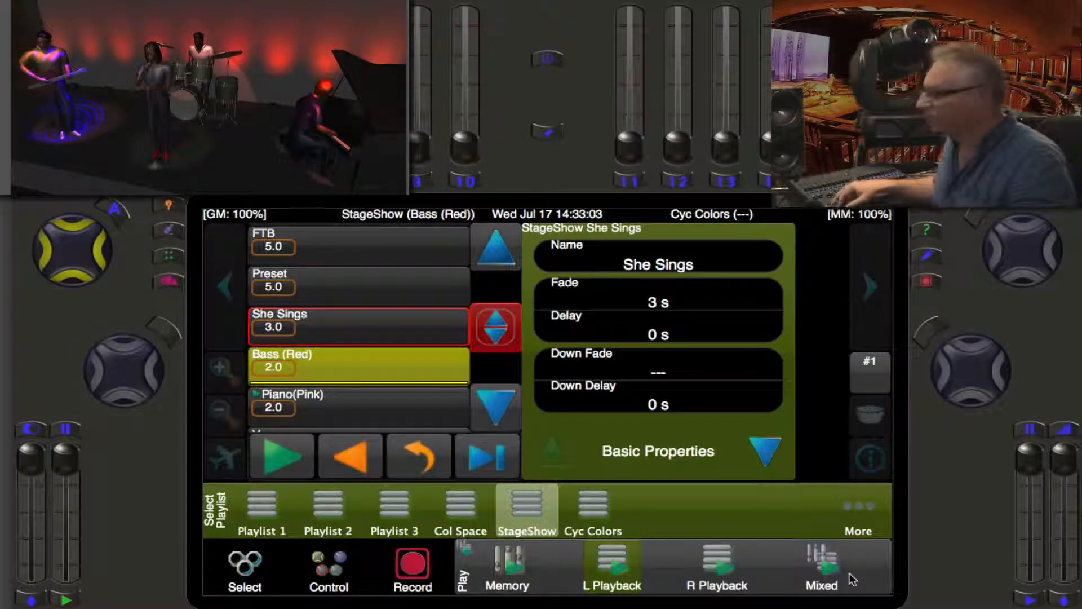
key(Right)
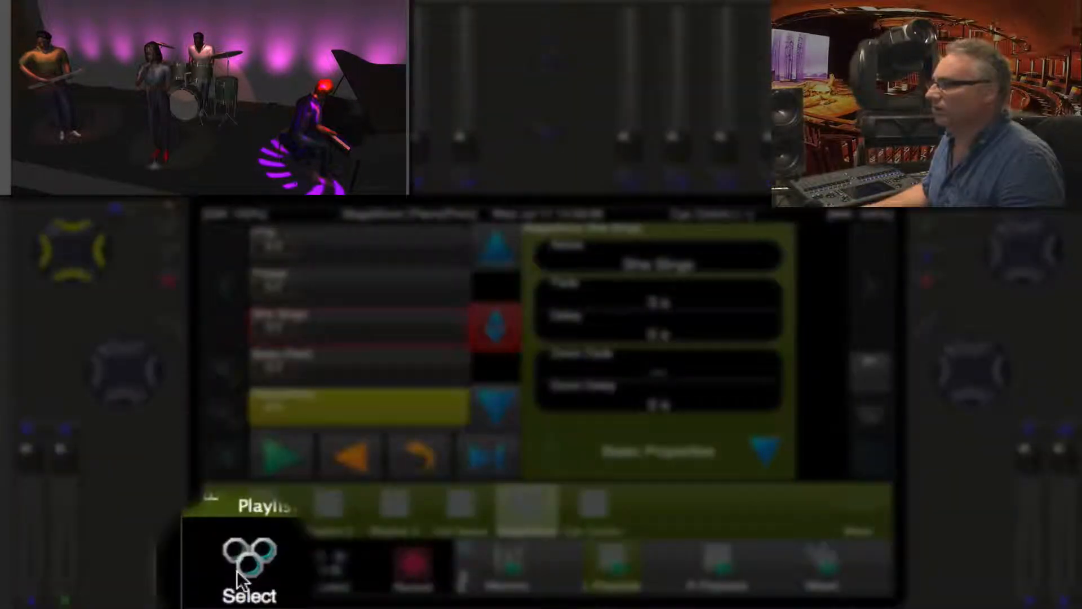
- Knock out the shape data of fixture 2 and update the current Piano(Pink) cue in StageShow
click(237, 570)
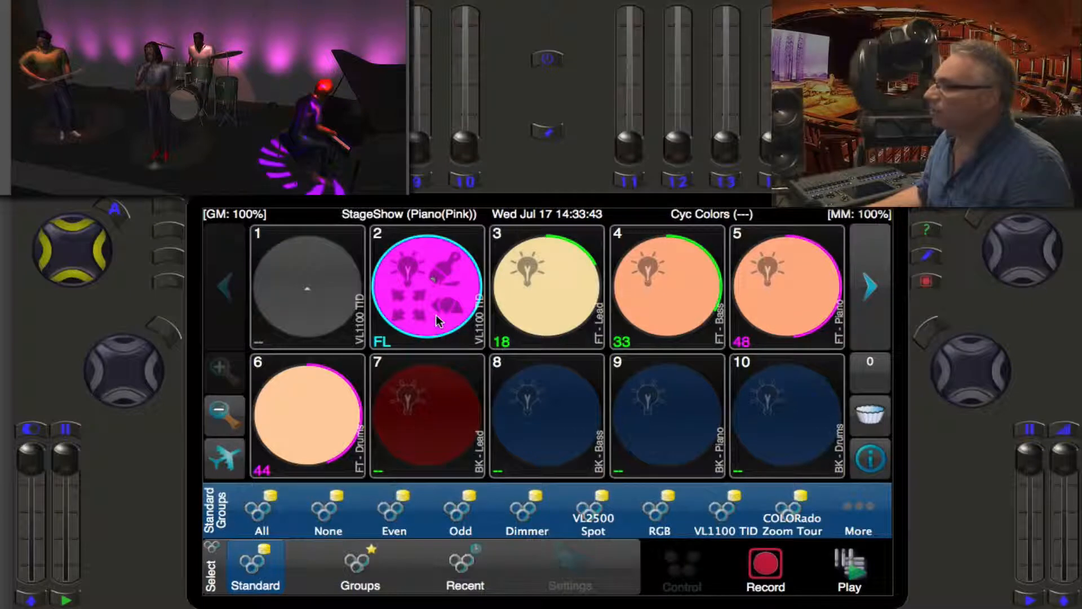
click(435, 315)
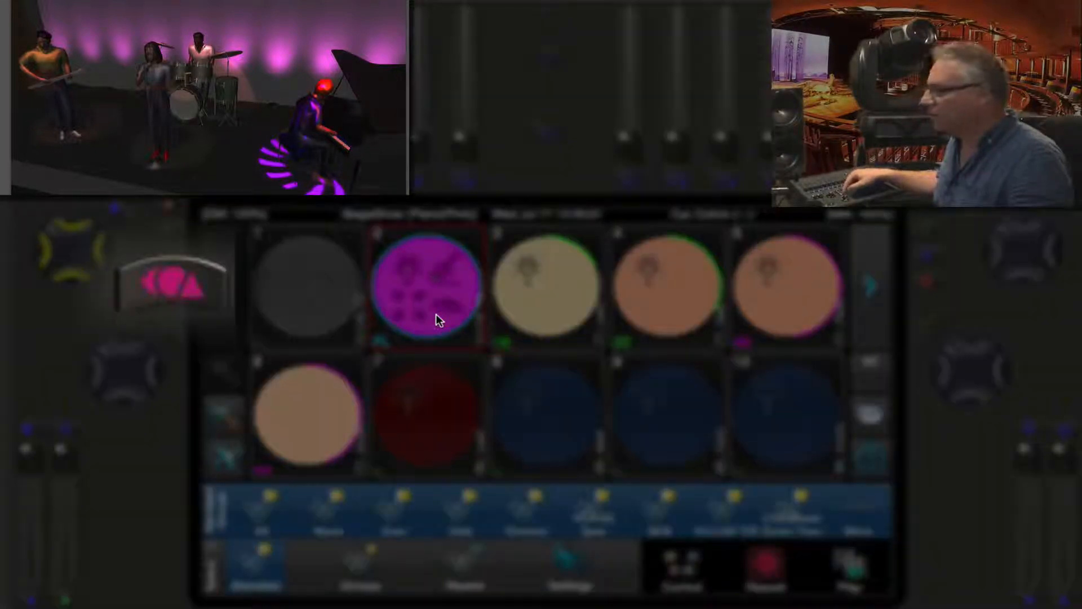
key(F4)
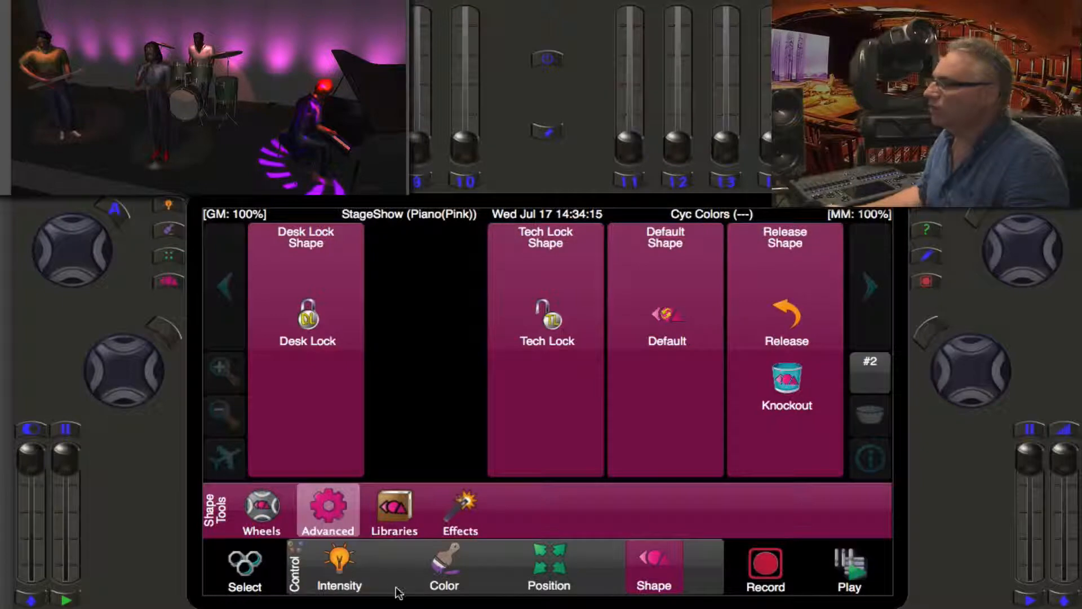
click(341, 571)
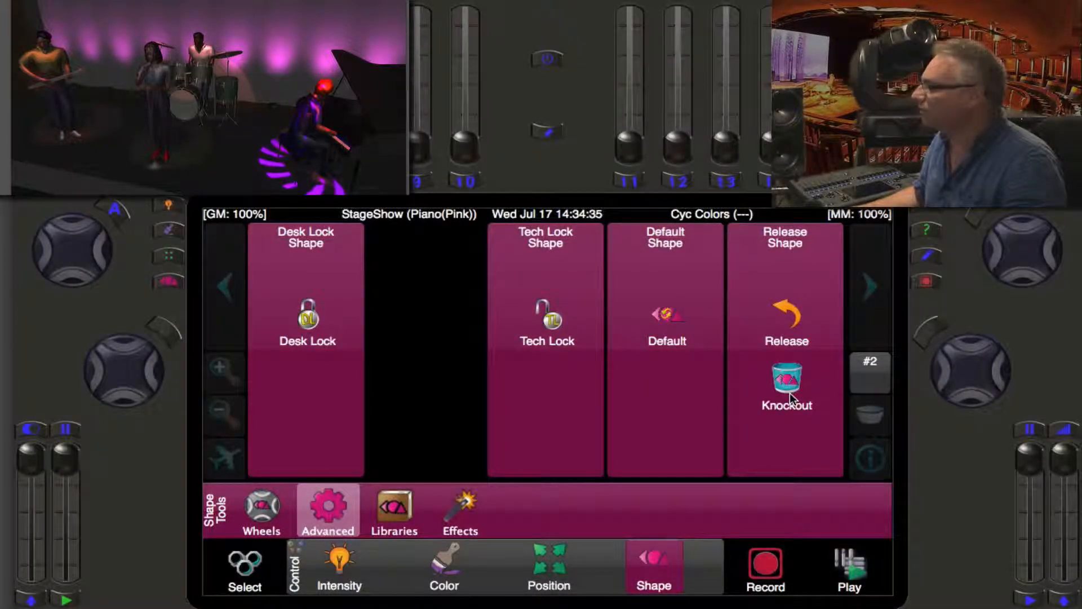
click(791, 398)
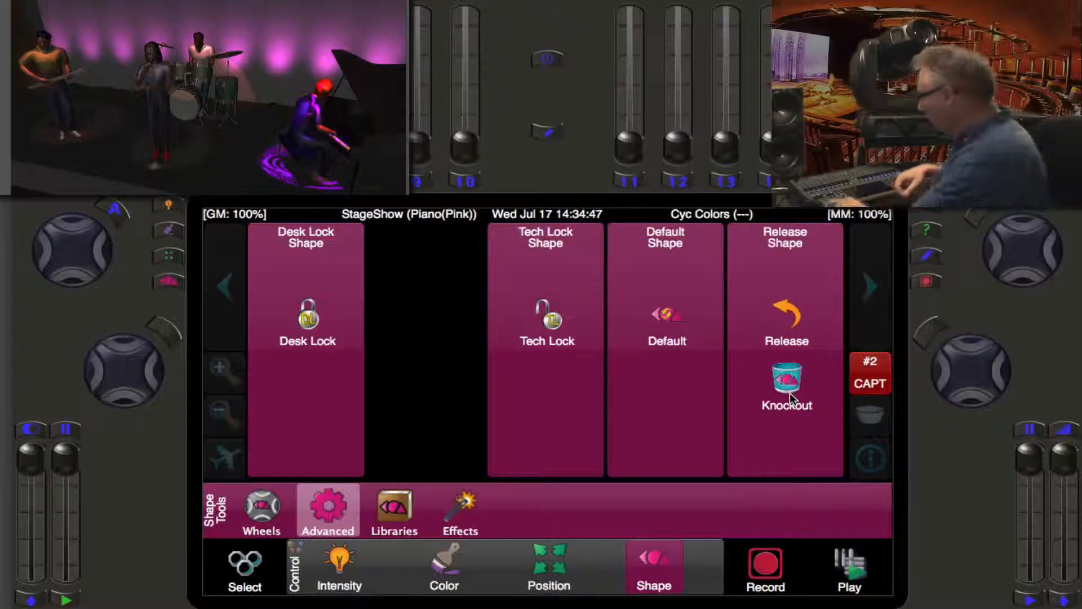
key(shift)
click(788, 394)
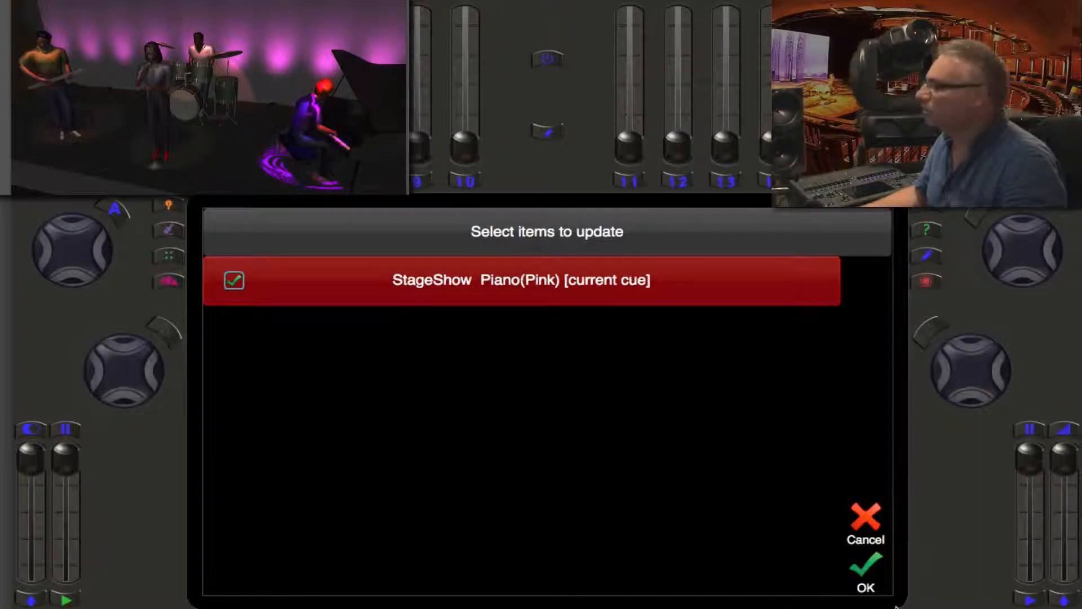
click(865, 569)
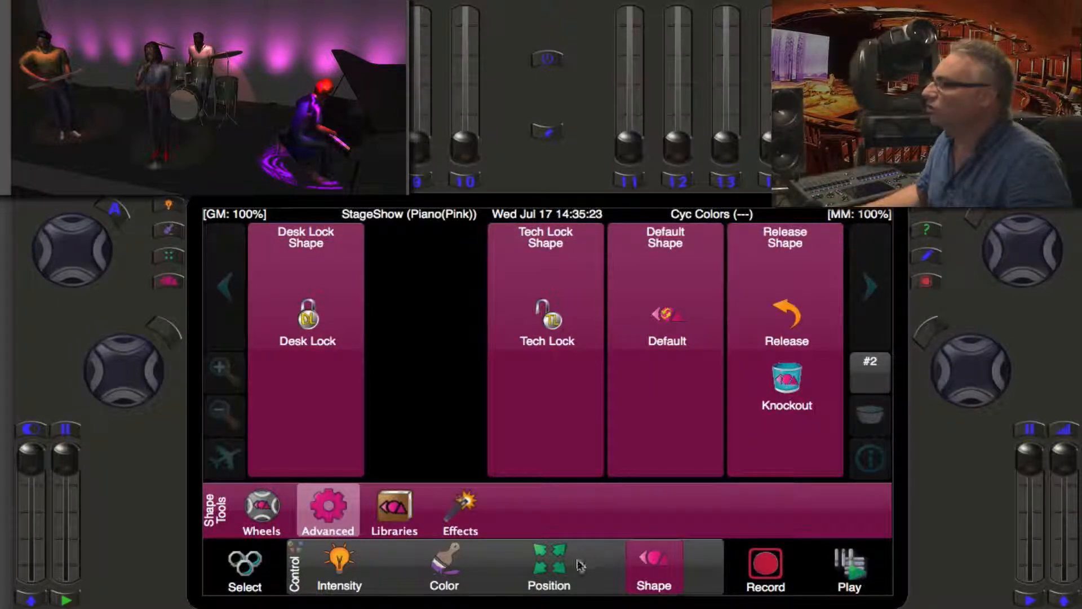
- Knock out the color data of fixture 2 and save the update to the StageShow Piano(Pink) cue
click(445, 566)
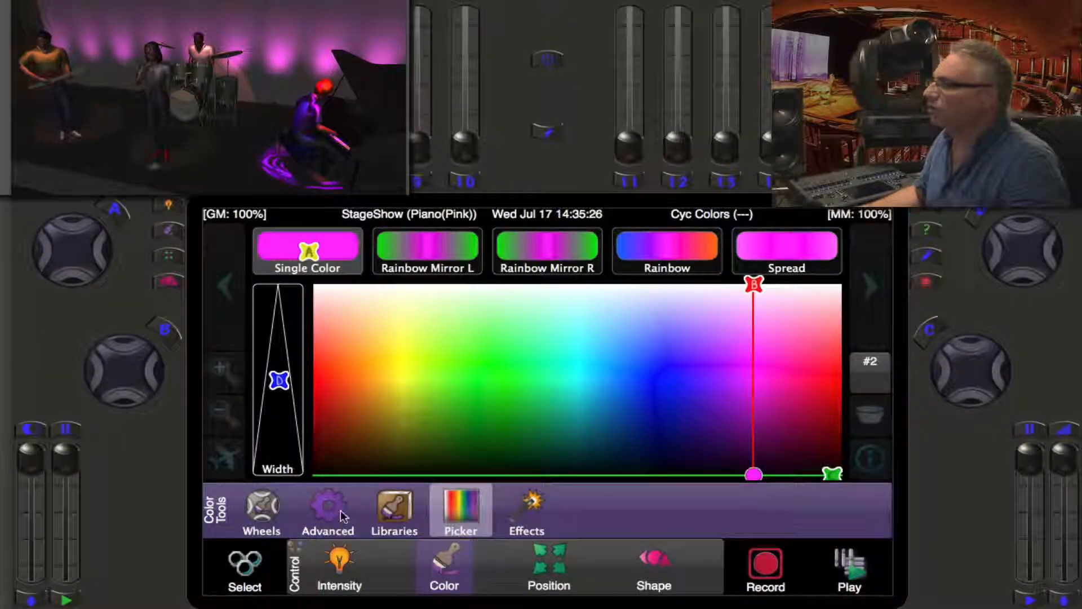
click(327, 507)
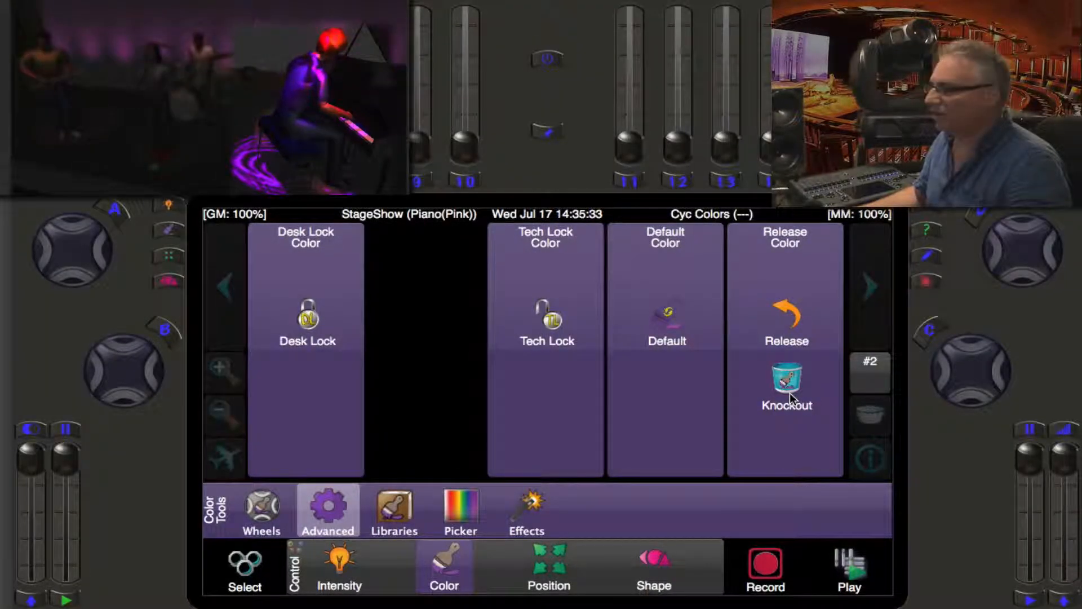
click(789, 392)
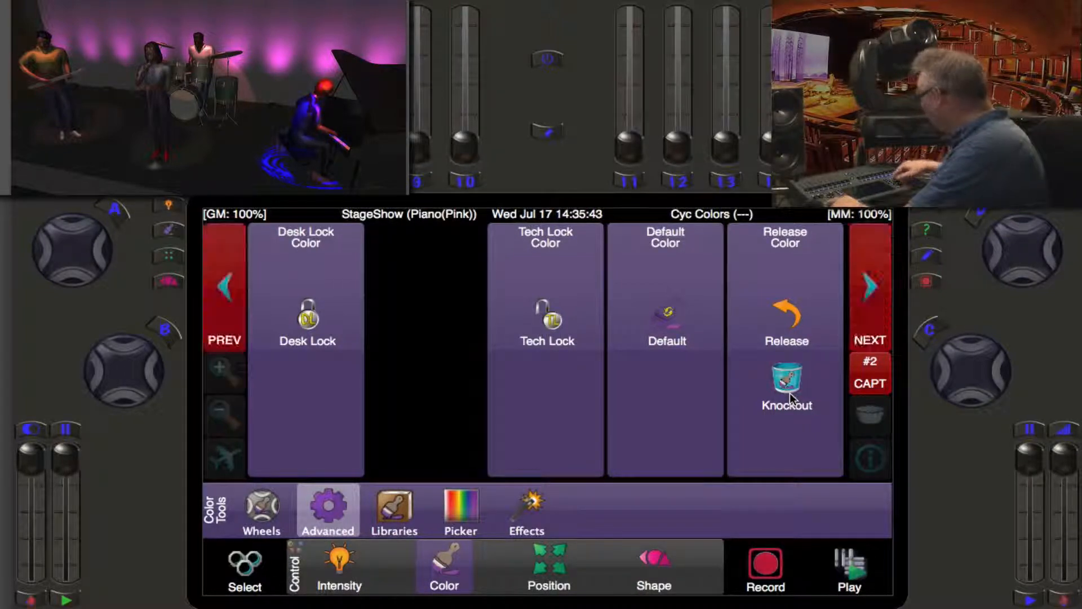
key(shift+r)
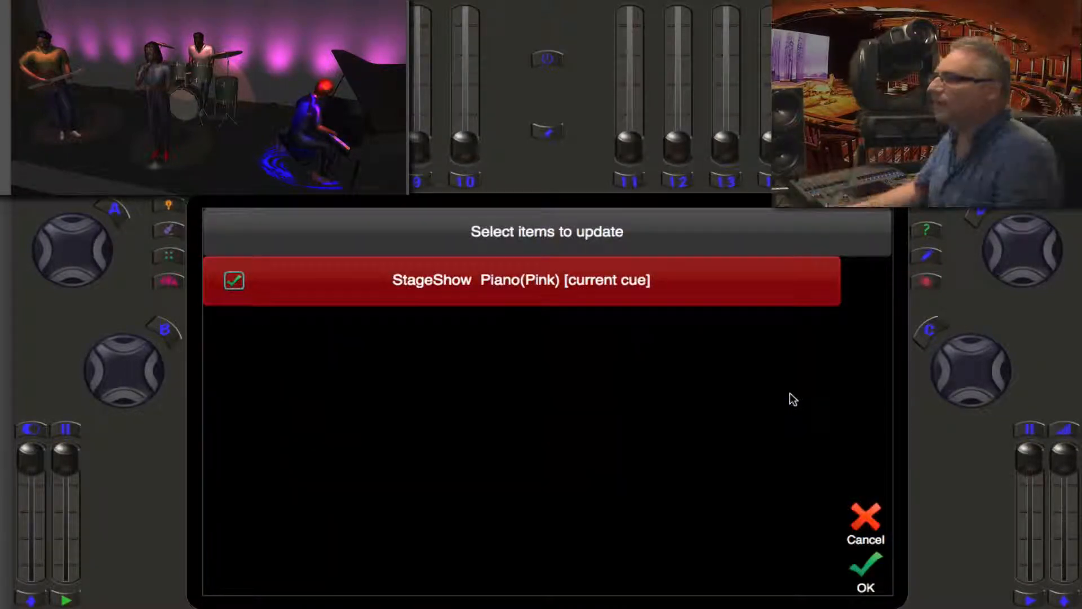
click(862, 572)
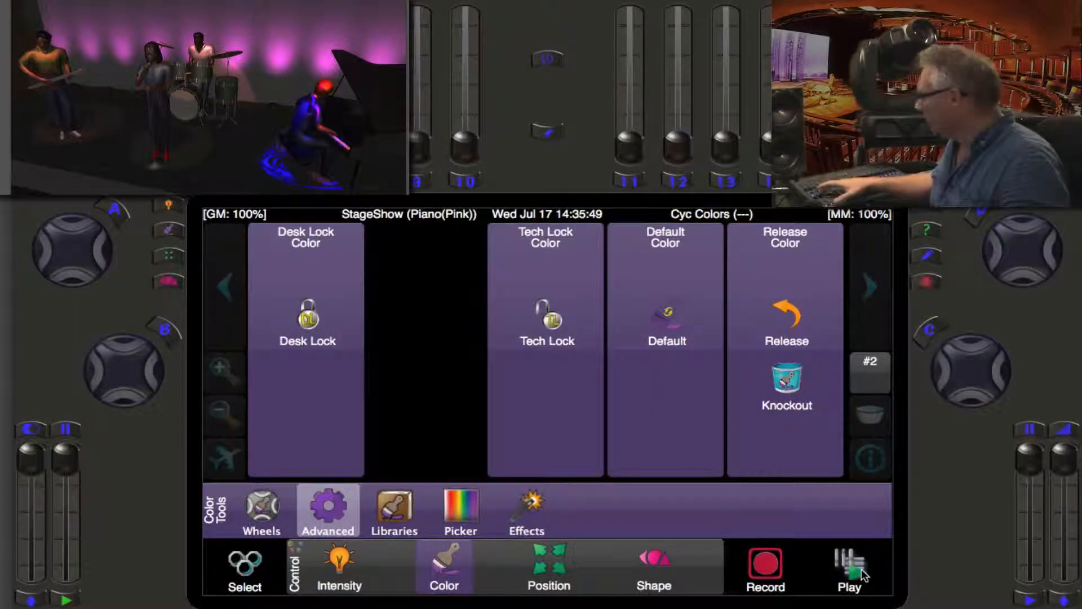
- Check the edited cue by playing Bass (Red) and Piano(Pink) in StageShow, and bring up the fixture selection
key(space)
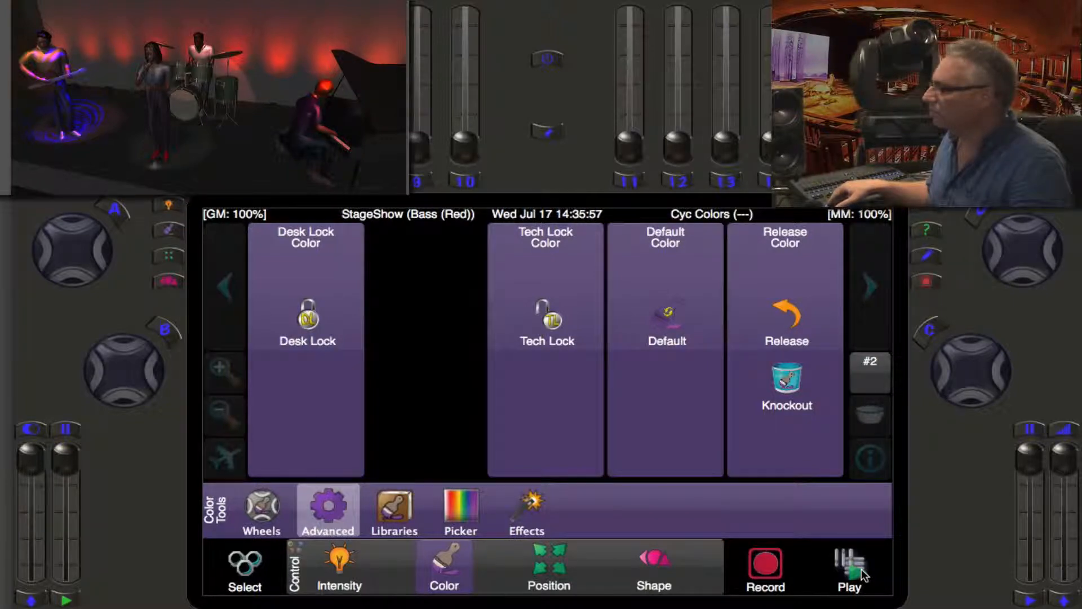
key(space)
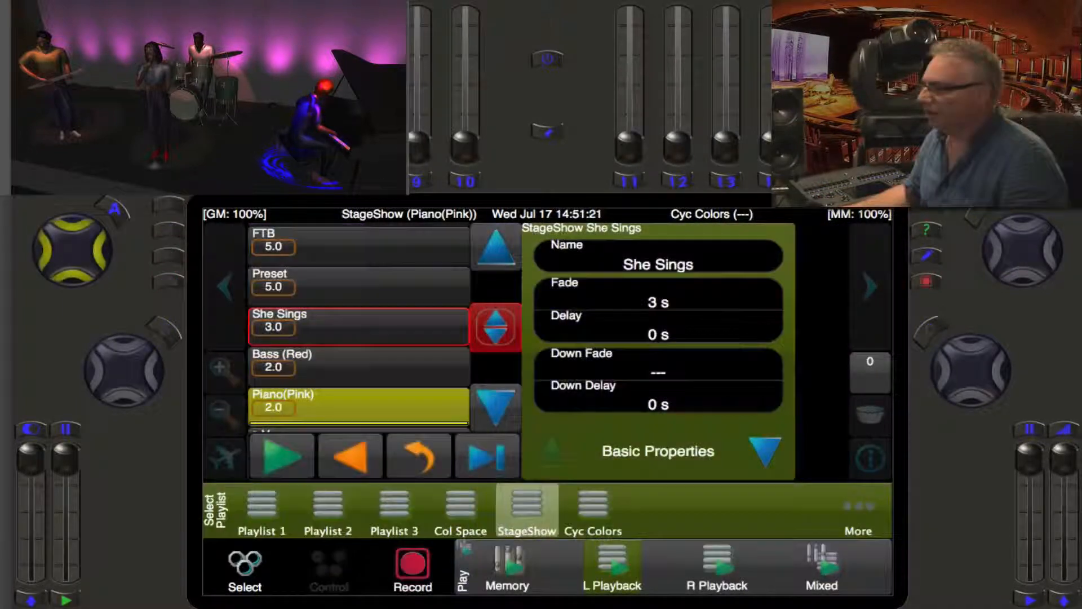
click(263, 560)
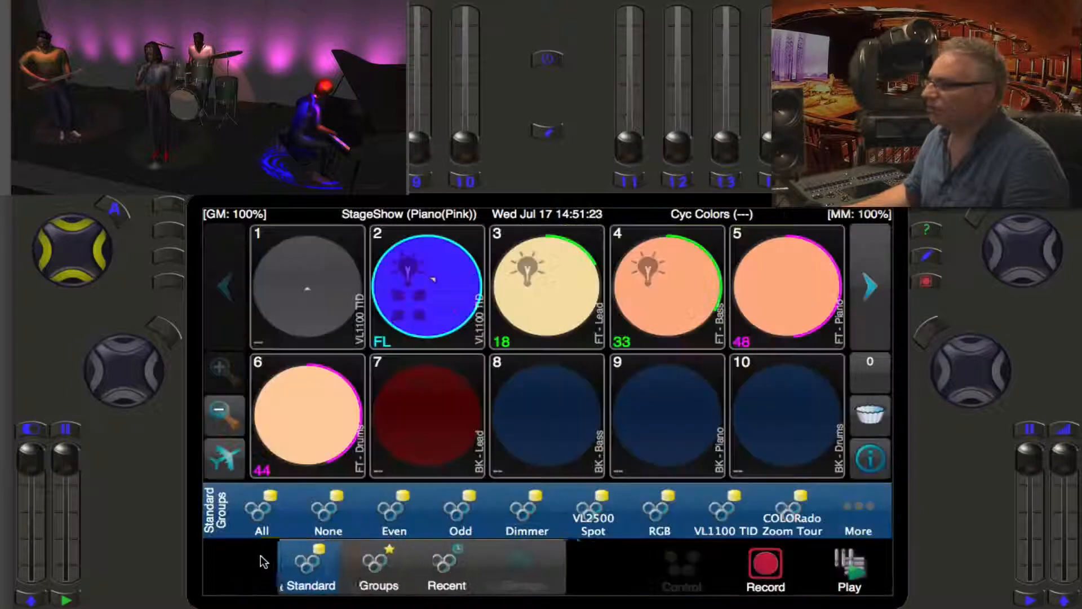